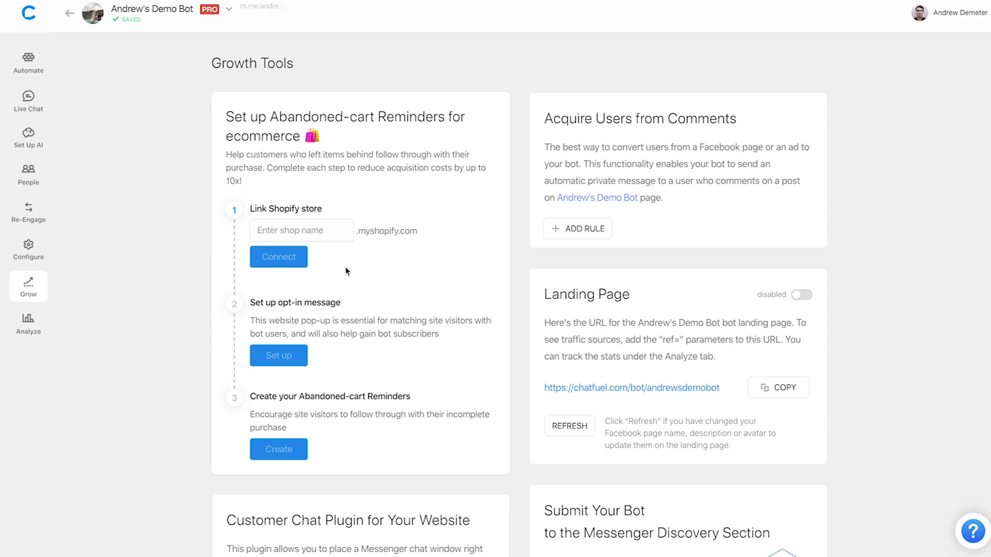
- Select the Shopify shop name field on the Growth Tools page
{"action": "left_click", "coordinate": [333, 231]}
- Paste 'chatfuel-shop' as the shop name to connect chatfuel-shop.myshopify.com
{"action": "type", "text": "chatfuel-shop"}
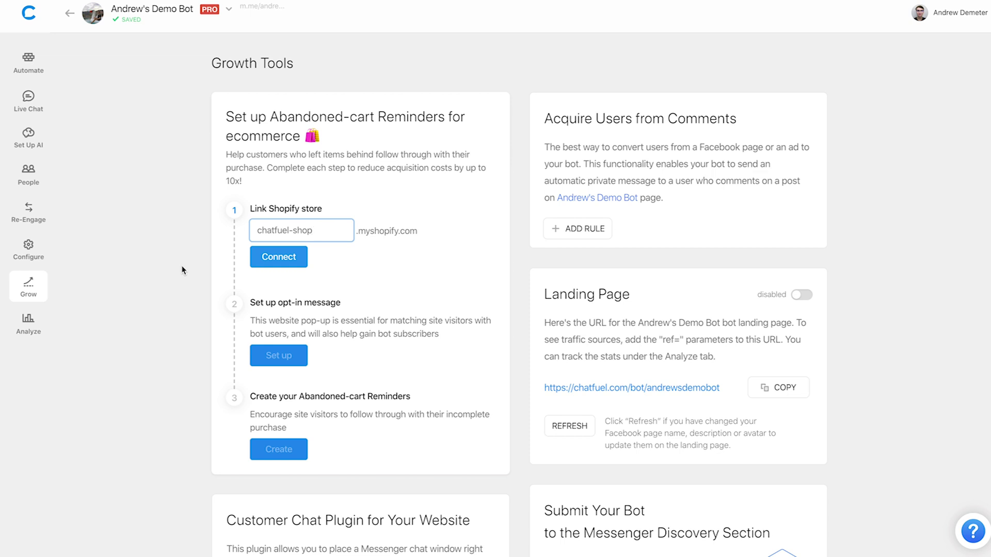
{"action": "left_click", "coordinate": [183, 270]}
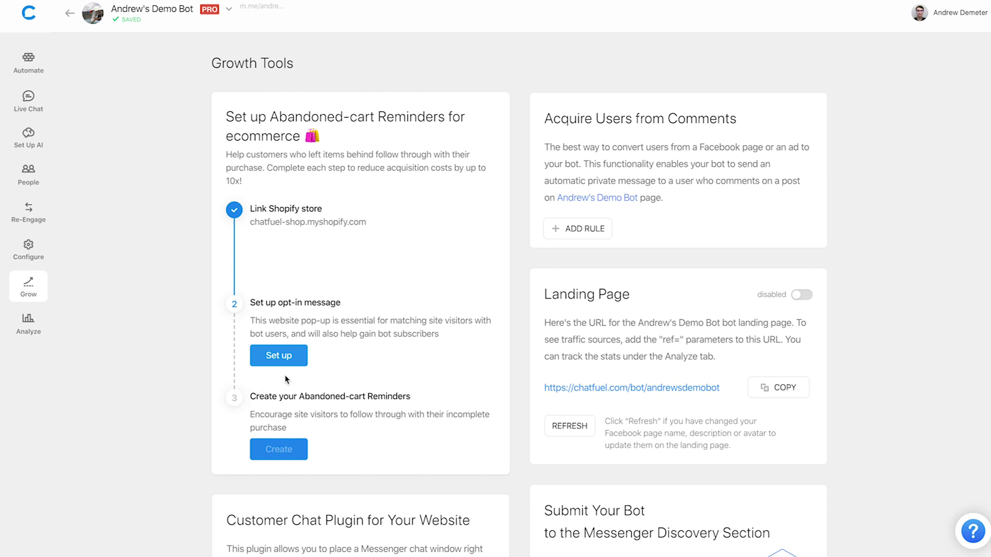
{"action": "left_click", "coordinate": [295, 363]}
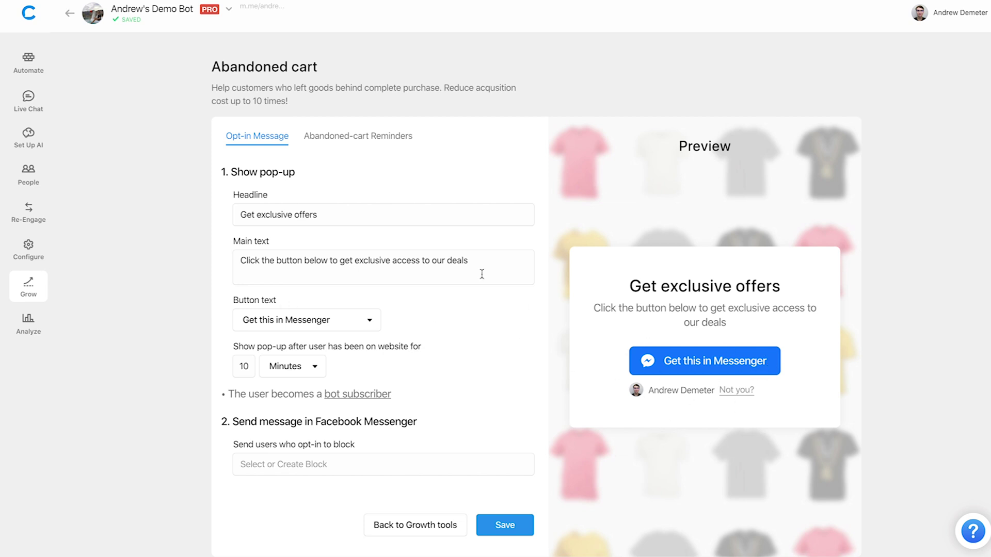
- Set the pop-up button text to 'Send this to me' with a 25-second delay
{"action": "left_click", "coordinate": [369, 324]}
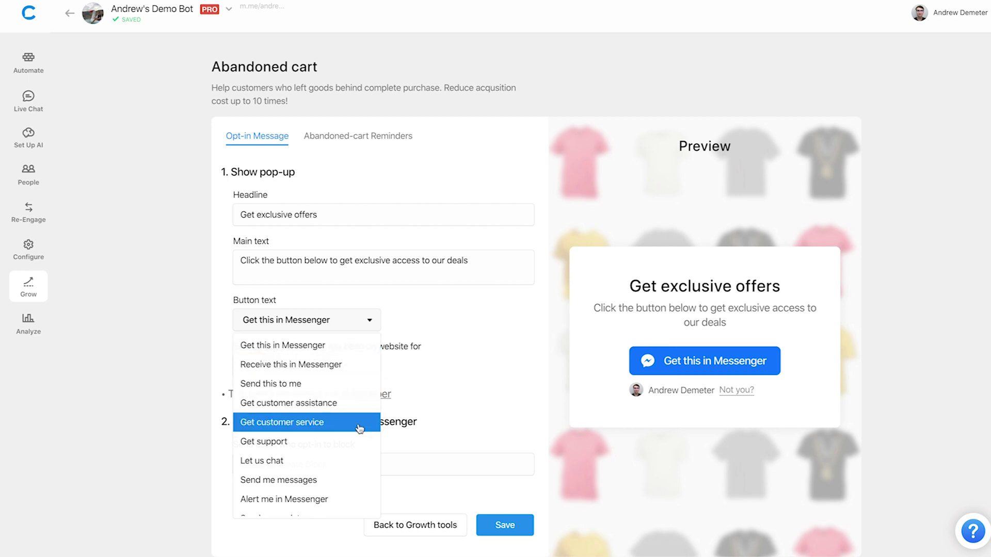
{"action": "scroll", "coordinate": [360, 429], "scroll_direction": "down", "scroll_amount": 5}
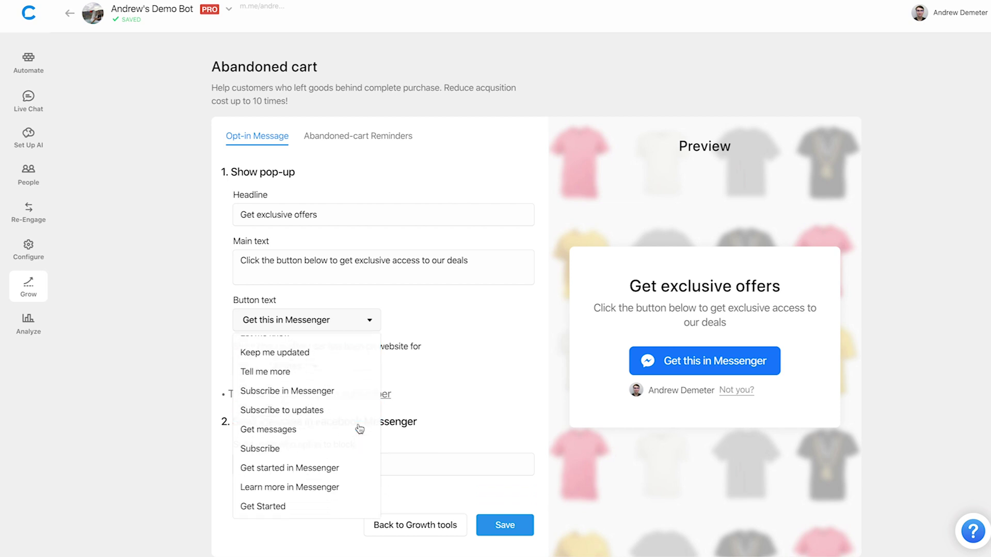
{"action": "scroll", "coordinate": [360, 428], "scroll_direction": "up", "scroll_amount": 5}
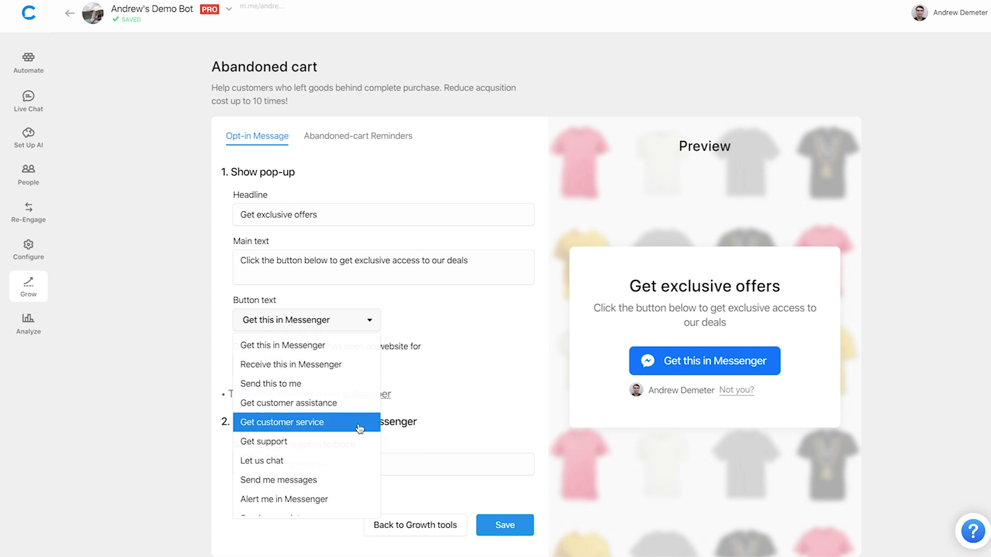
{"action": "left_click", "coordinate": [327, 385]}
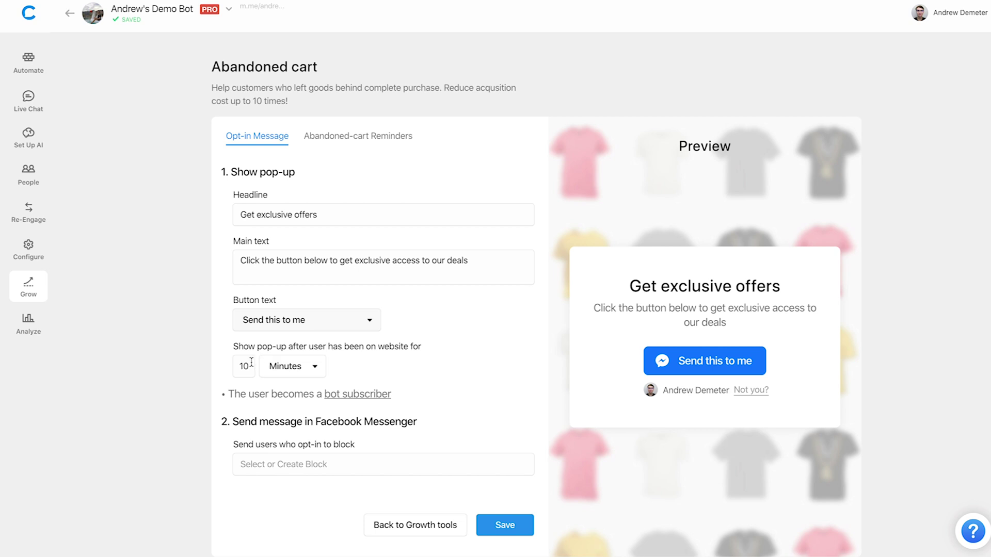
{"action": "left_click_drag", "start_coordinate": [251, 365], "coordinate": [233, 366]}
{"action": "left_click", "coordinate": [268, 371]}
{"action": "left_click", "coordinate": [285, 388]}
{"action": "left_click", "coordinate": [252, 368]}
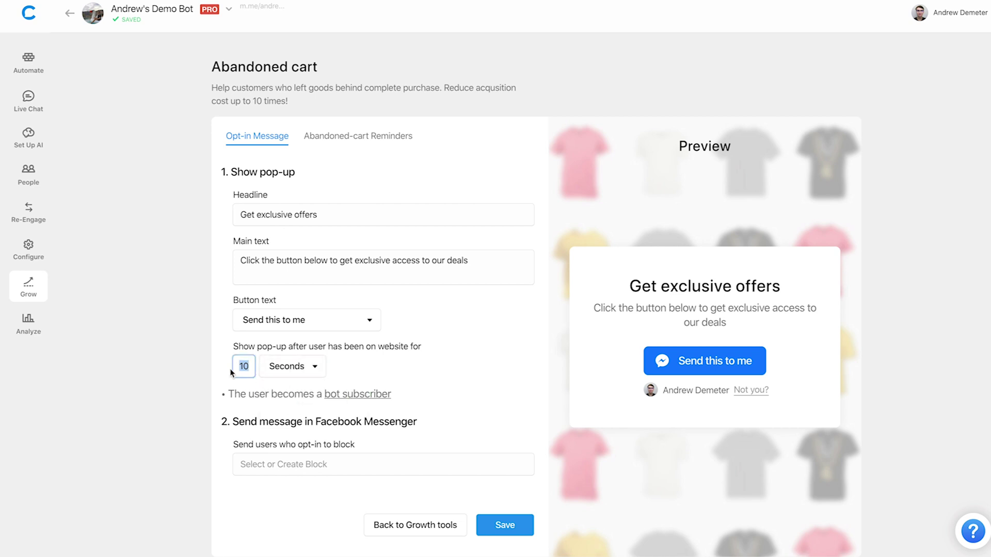
{"action": "type", "text": "25"}
{"action": "left_click", "coordinate": [195, 392]}
- Send opted-in users to the Thank You block and save the opt-in pop-up
{"action": "left_click", "coordinate": [292, 465]}
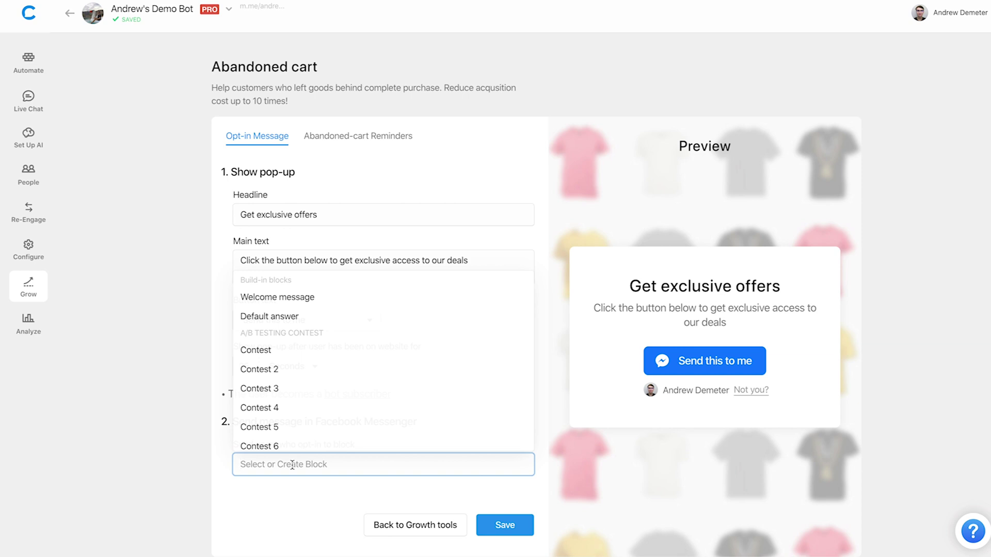
{"action": "type", "text": "thank"}
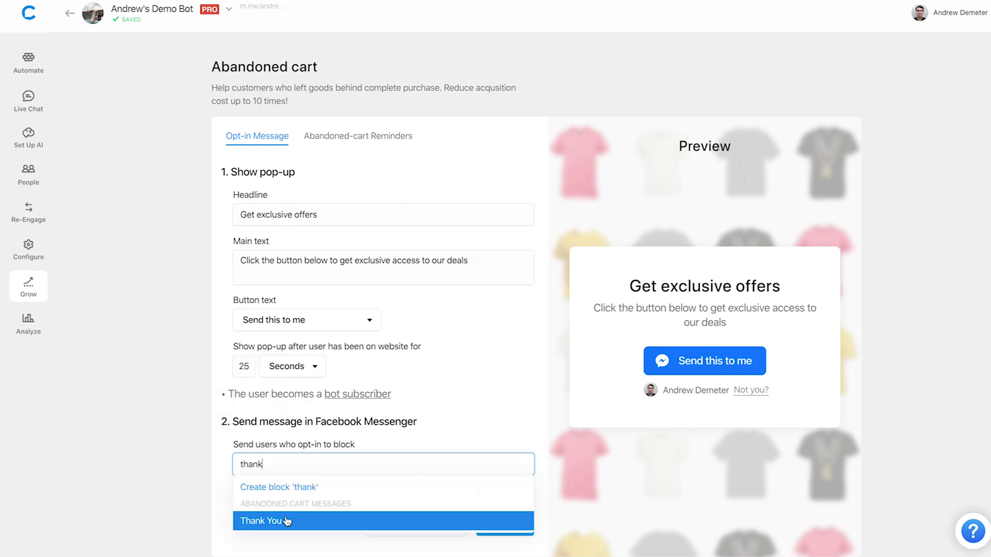
{"action": "left_click", "coordinate": [288, 521]}
{"action": "left_click", "coordinate": [502, 522]}
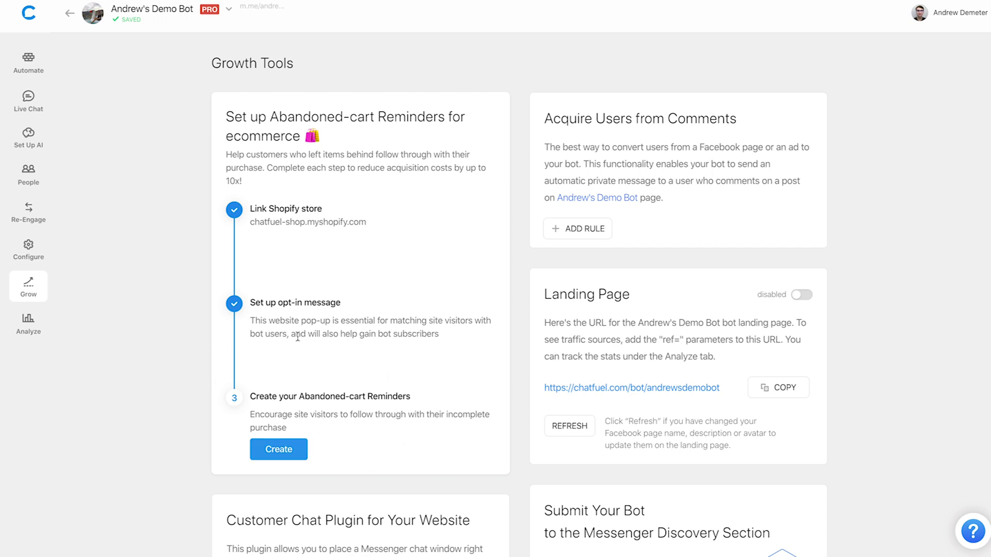
{"action": "left_click", "coordinate": [30, 62]}
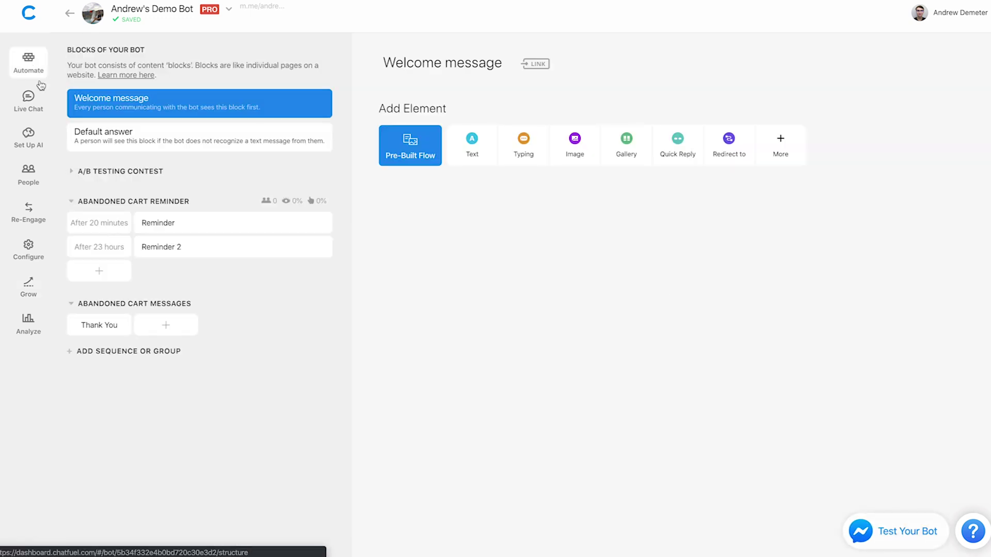
{"action": "left_click", "coordinate": [100, 326]}
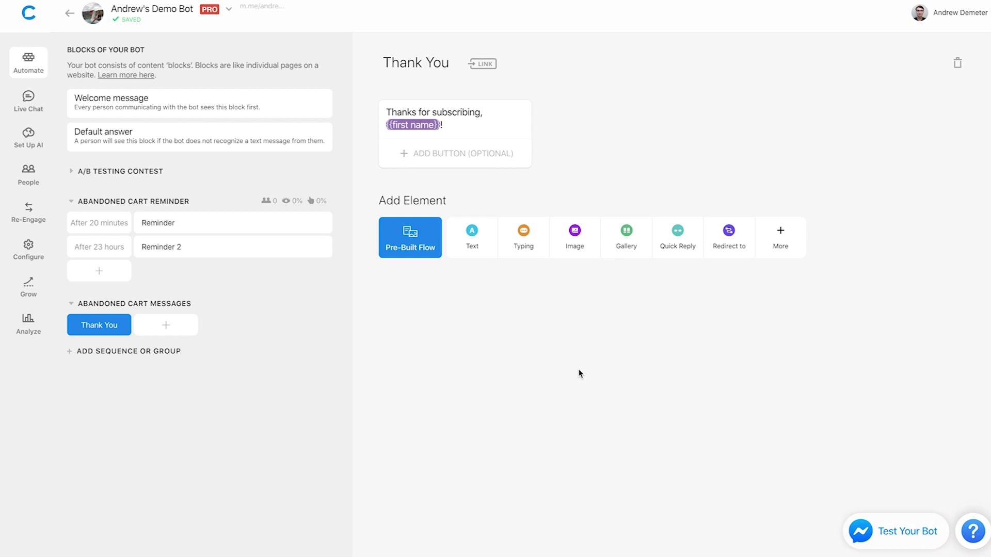
{"action": "left_click", "coordinate": [35, 279]}
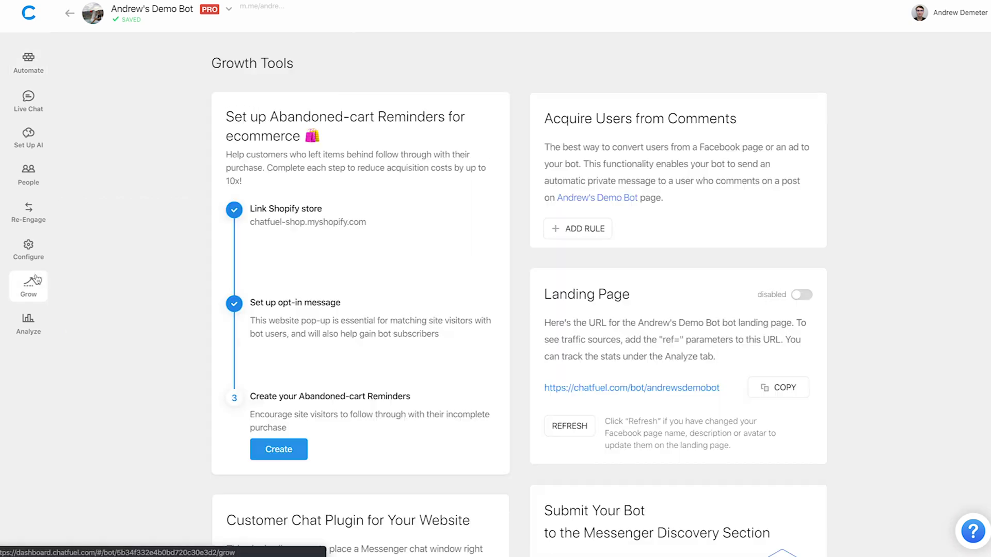
- Create both reminders, change the second reminder's delay from 23 to 1 hour, and save
{"action": "left_click", "coordinate": [288, 458]}
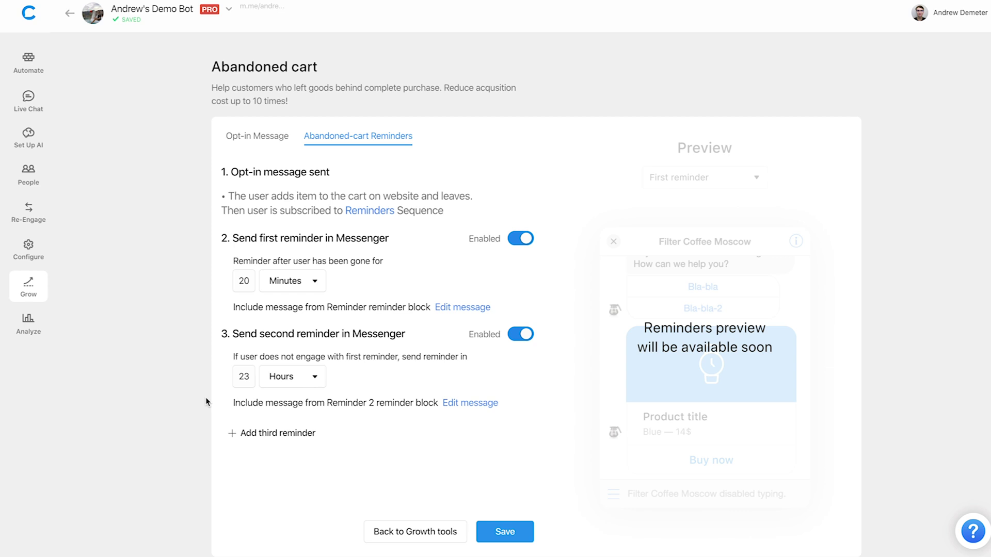
{"action": "left_click_drag", "start_coordinate": [250, 377], "coordinate": [234, 378]}
{"action": "type", "text": "1"}
{"action": "left_click", "coordinate": [155, 378]}
{"action": "left_click", "coordinate": [510, 535]}
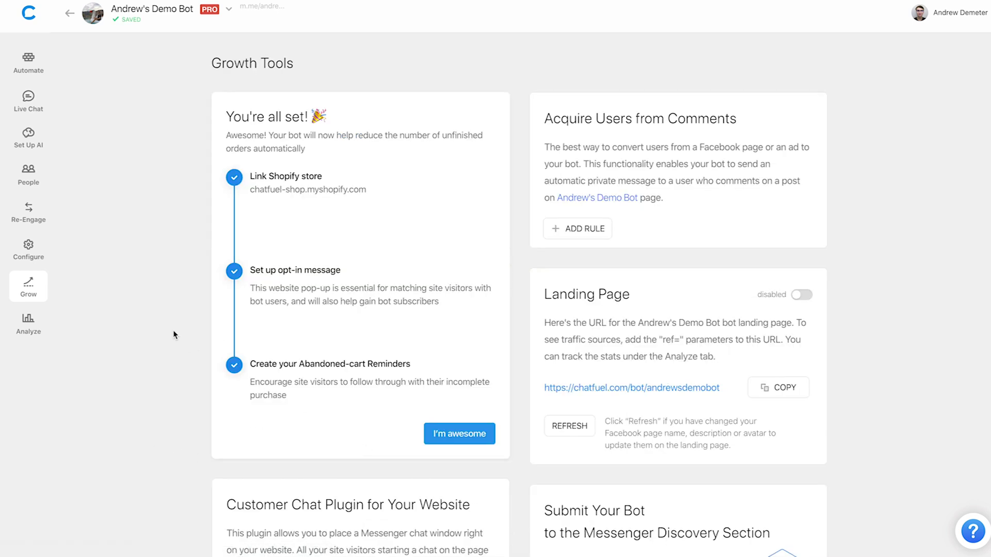
- Open the first Reminder block under Automate and review its Gallery cart message, leaving Buy it Now unchanged
{"action": "left_click", "coordinate": [31, 74]}
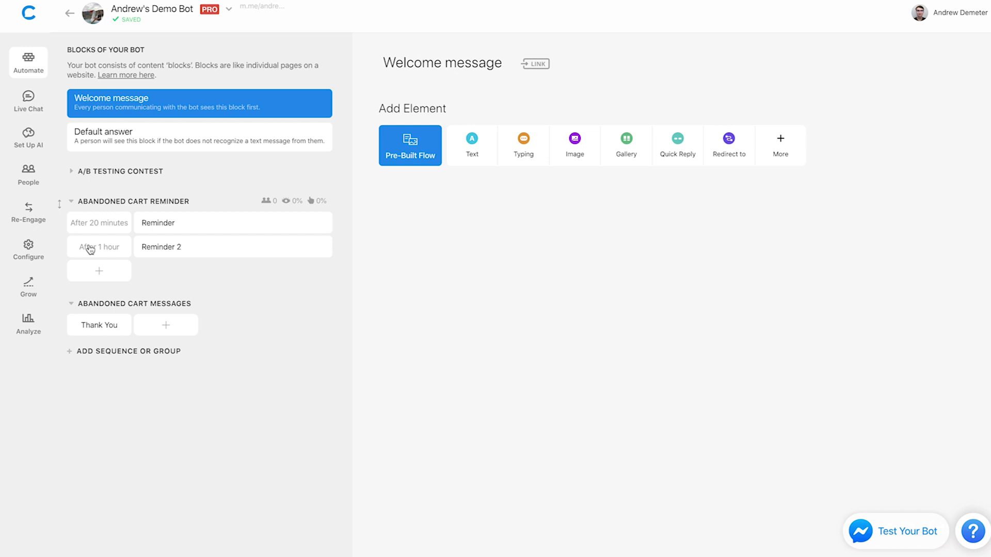
{"action": "left_click", "coordinate": [217, 230]}
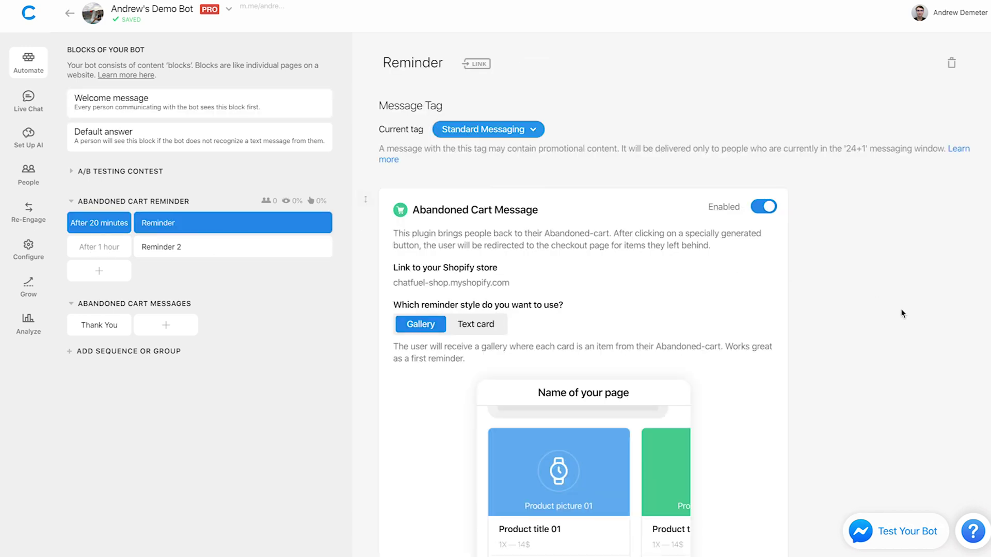
{"action": "scroll", "coordinate": [902, 314], "scroll_direction": "down", "scroll_amount": 3}
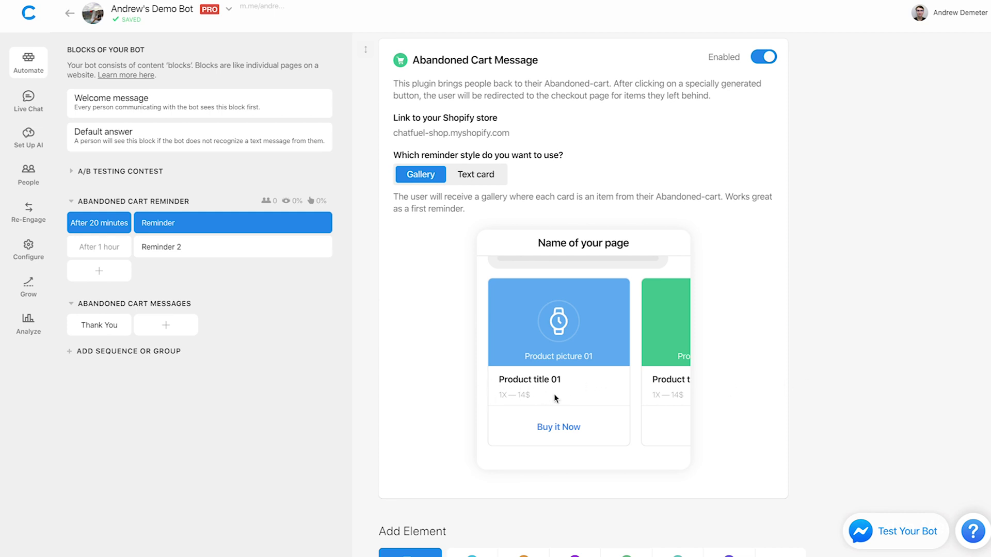
{"action": "left_click", "coordinate": [570, 428]}
{"action": "left_click", "coordinate": [826, 428]}
{"action": "scroll", "coordinate": [826, 426], "scroll_direction": "up", "scroll_amount": 1}
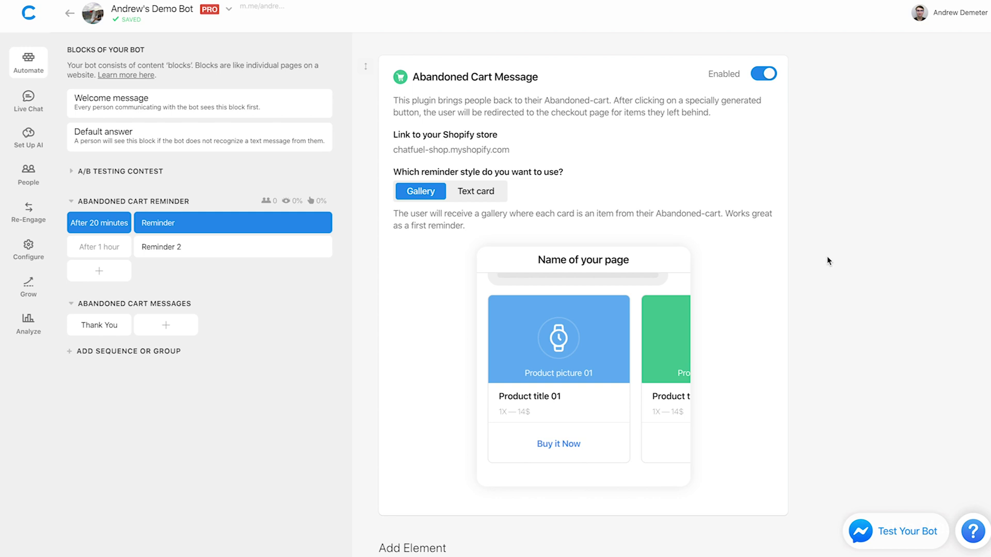
- Review the Reminder 2 block's text-card checkout message, then return to Growth Tools
{"action": "left_click", "coordinate": [206, 247]}
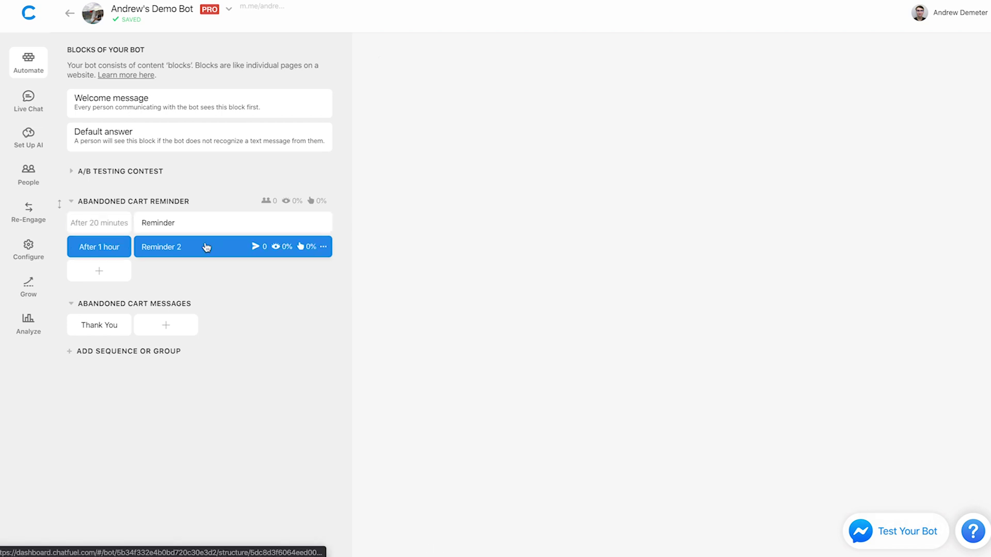
{"action": "scroll", "coordinate": [887, 310], "scroll_direction": "down", "scroll_amount": 5}
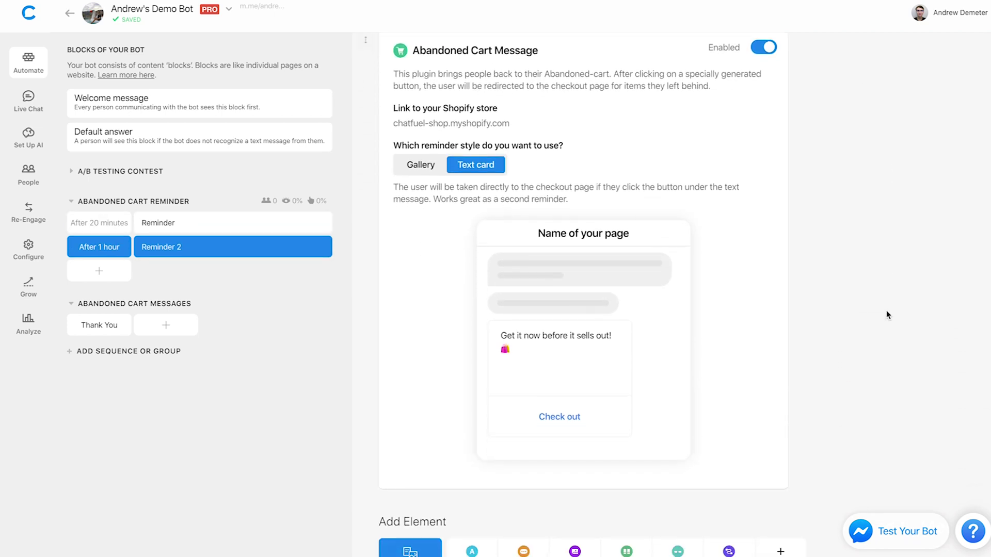
{"action": "scroll", "coordinate": [887, 315], "scroll_direction": "up", "scroll_amount": 1}
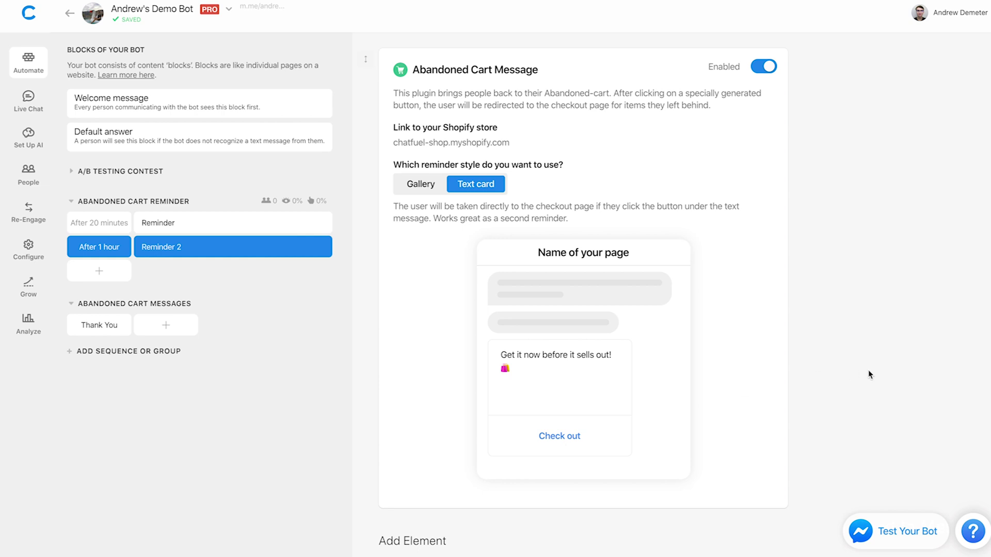
{"action": "scroll", "coordinate": [870, 375], "scroll_direction": "up", "scroll_amount": 2}
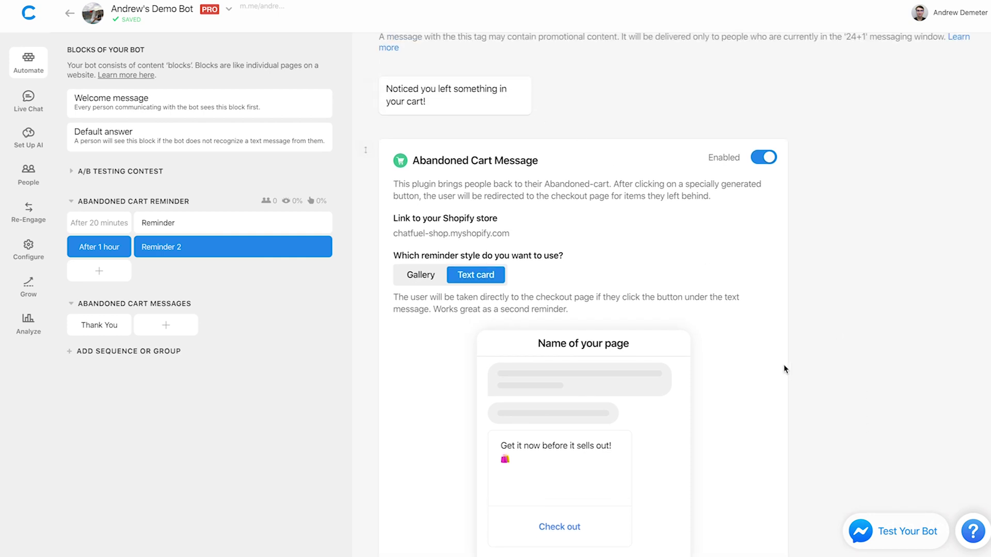
{"action": "scroll", "coordinate": [980, 390], "scroll_direction": "down", "scroll_amount": 5}
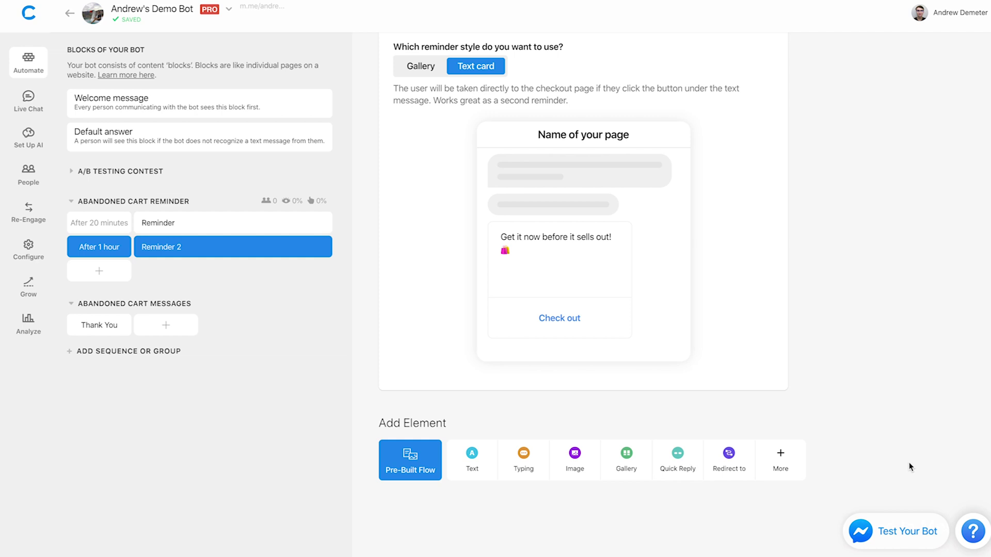
{"action": "scroll", "coordinate": [910, 466], "scroll_direction": "up", "scroll_amount": 3}
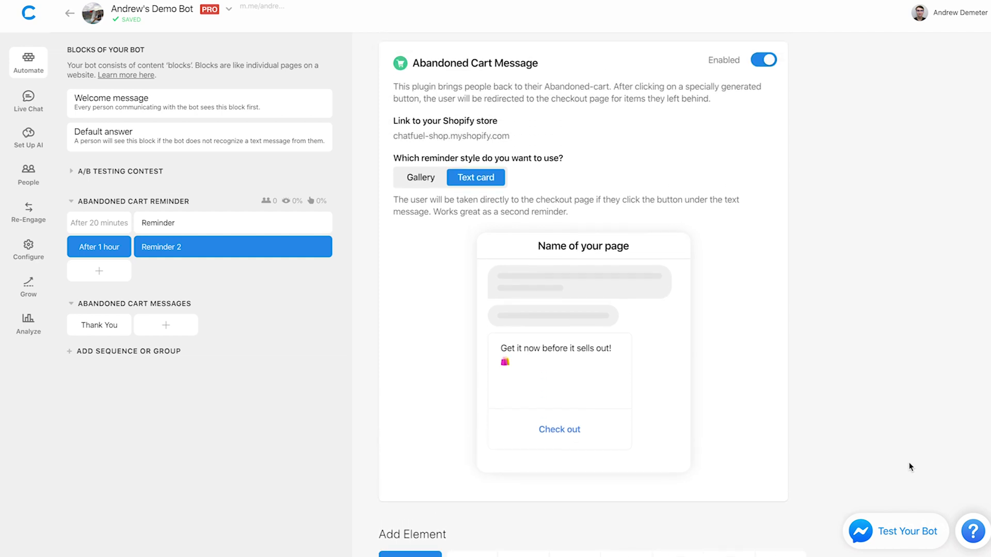
{"action": "scroll", "coordinate": [910, 467], "scroll_direction": "up", "scroll_amount": 1}
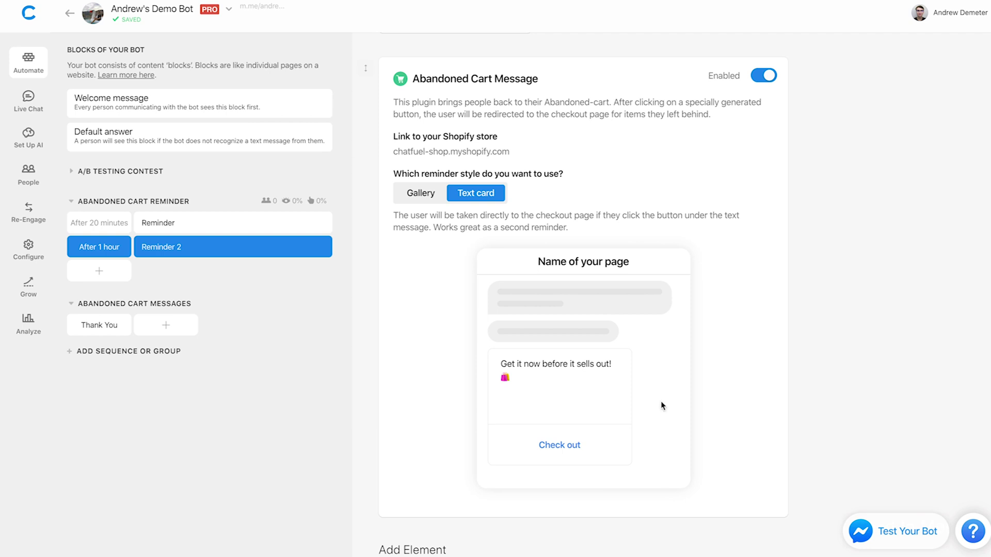
{"action": "left_click", "coordinate": [28, 285]}
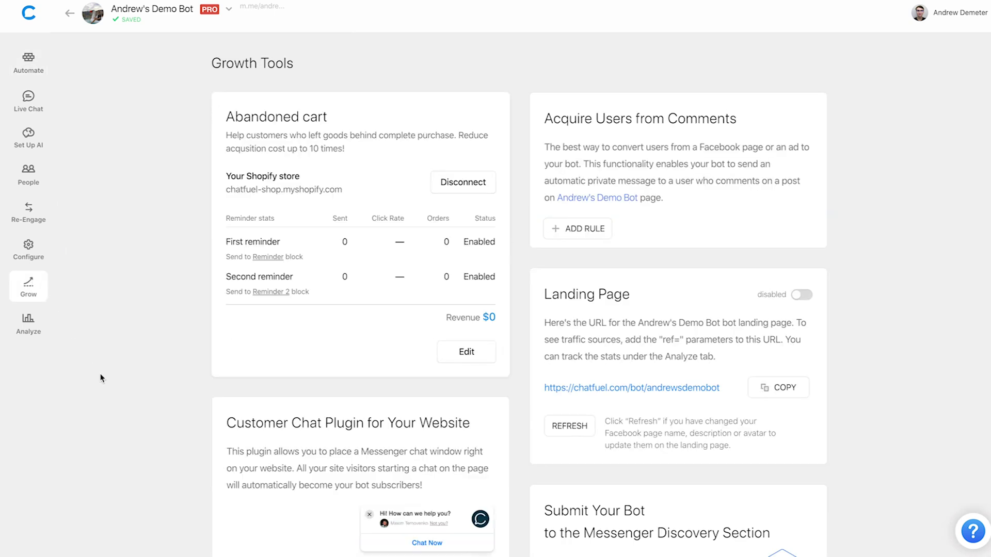